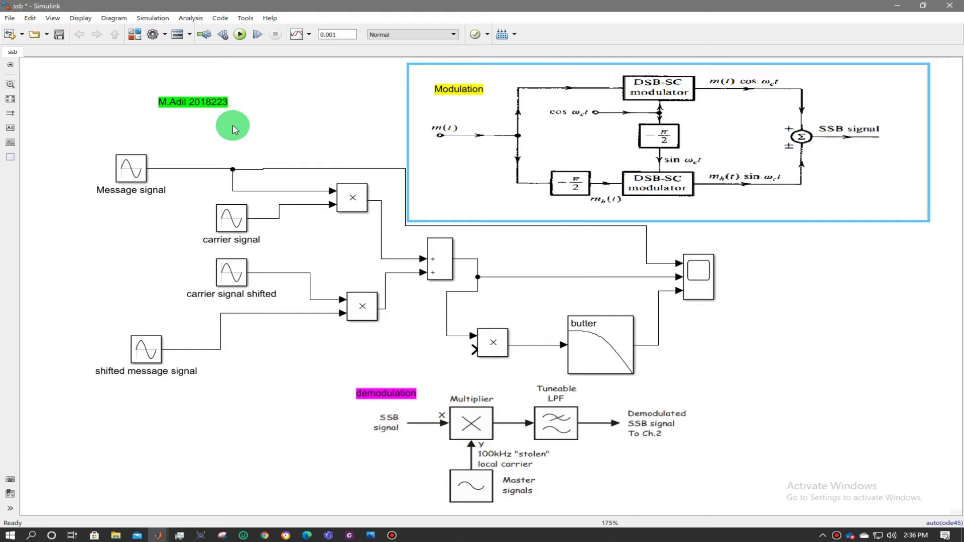
# Step: Compare the modulation and demodulation reference diagrams with the model, then select the Message signal block
pyautogui.click(424, 166)
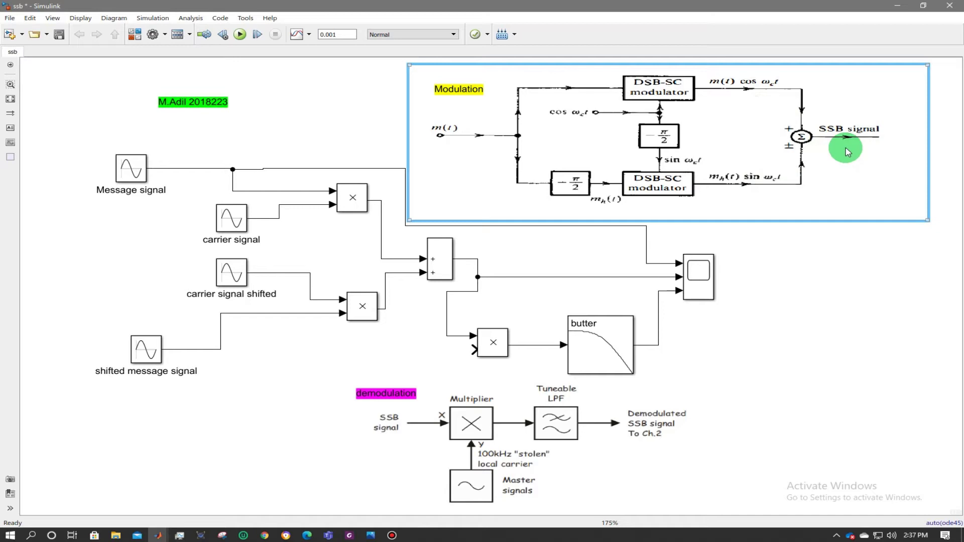
pyautogui.click(513, 437)
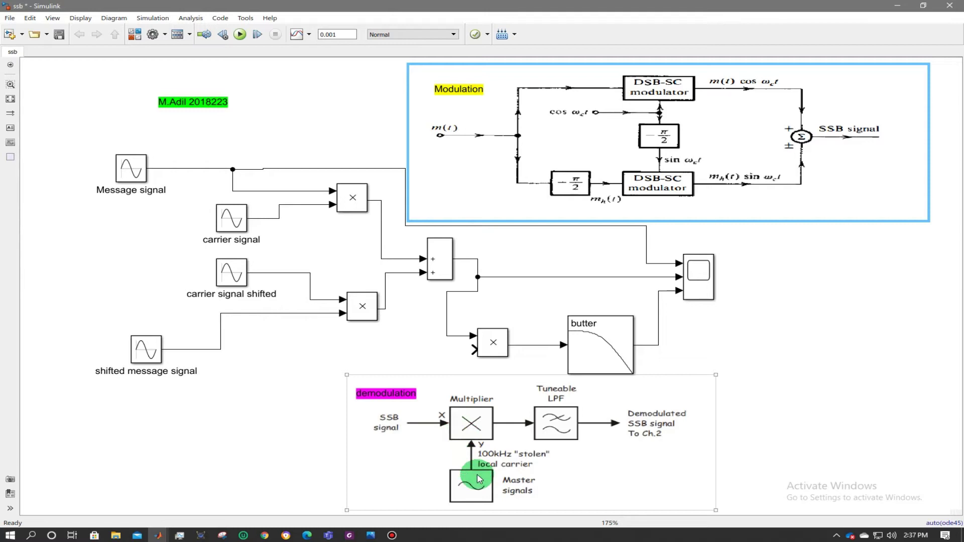
pyautogui.click(544, 196)
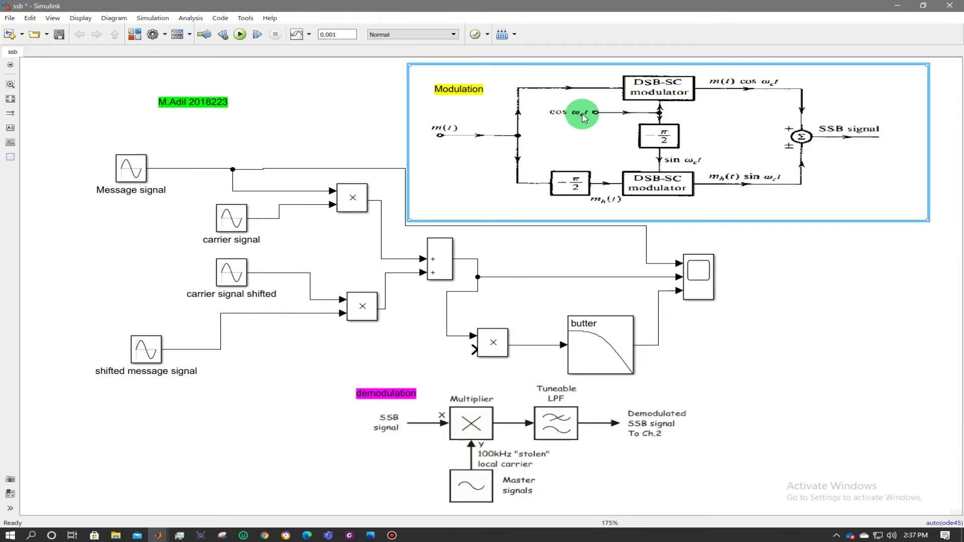
pyautogui.click(507, 469)
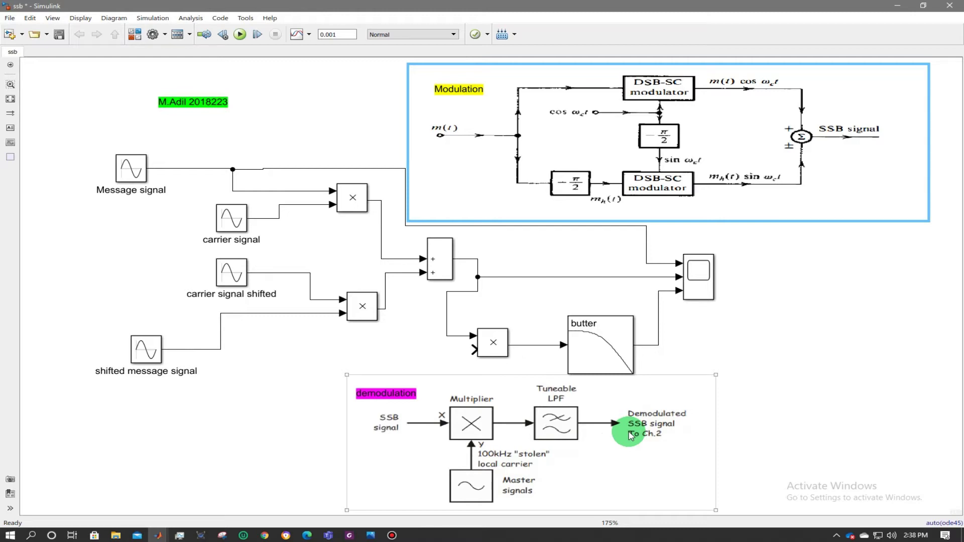
pyautogui.click(132, 160)
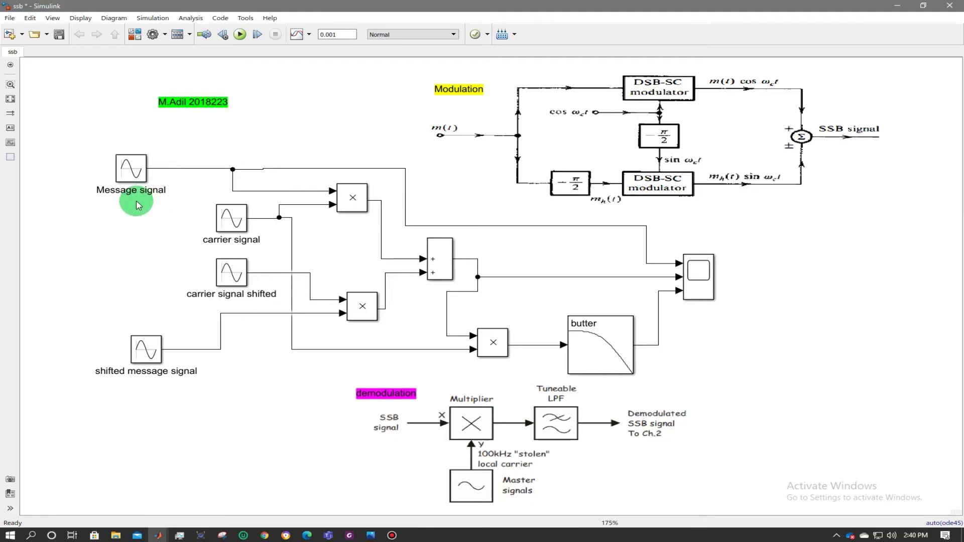
pyautogui.doubleClick(132, 171)
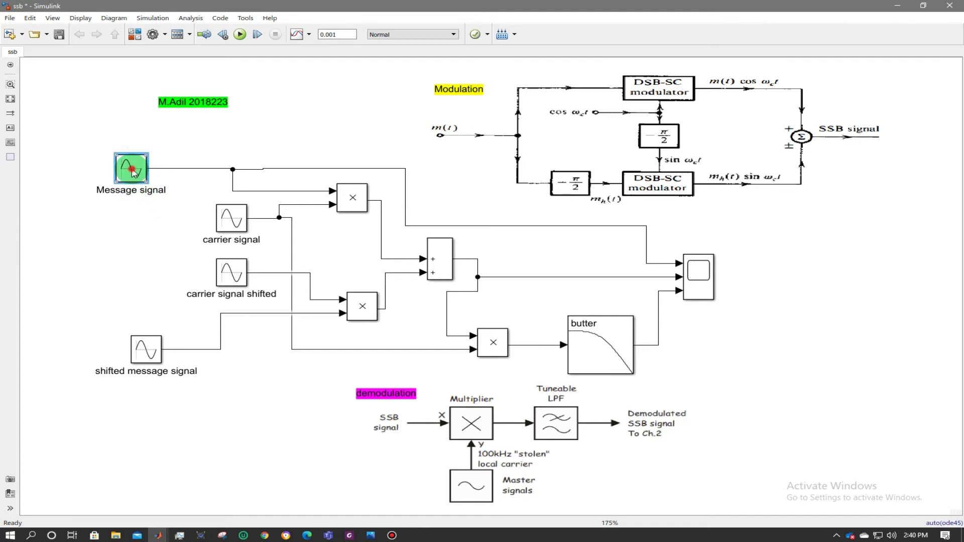
pyautogui.click(187, 209)
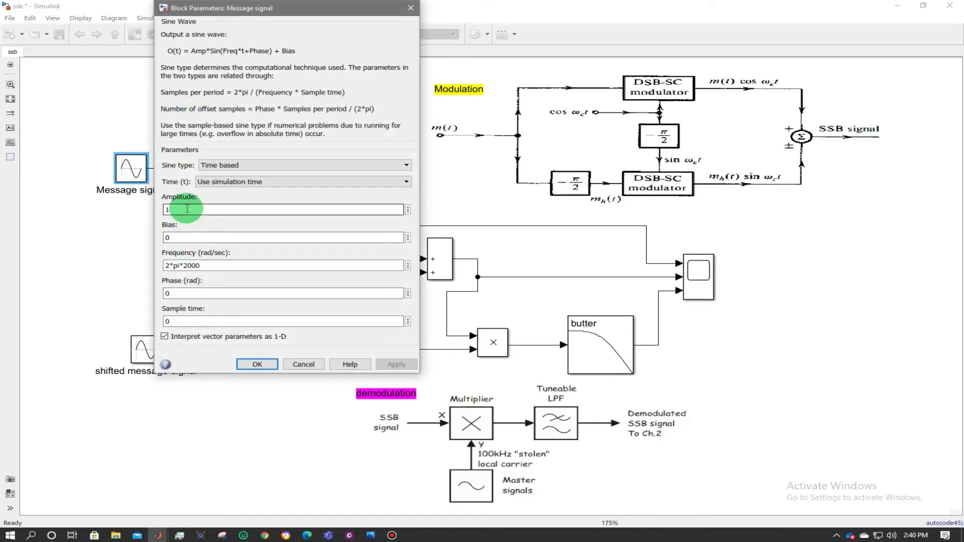
pyautogui.click(203, 268)
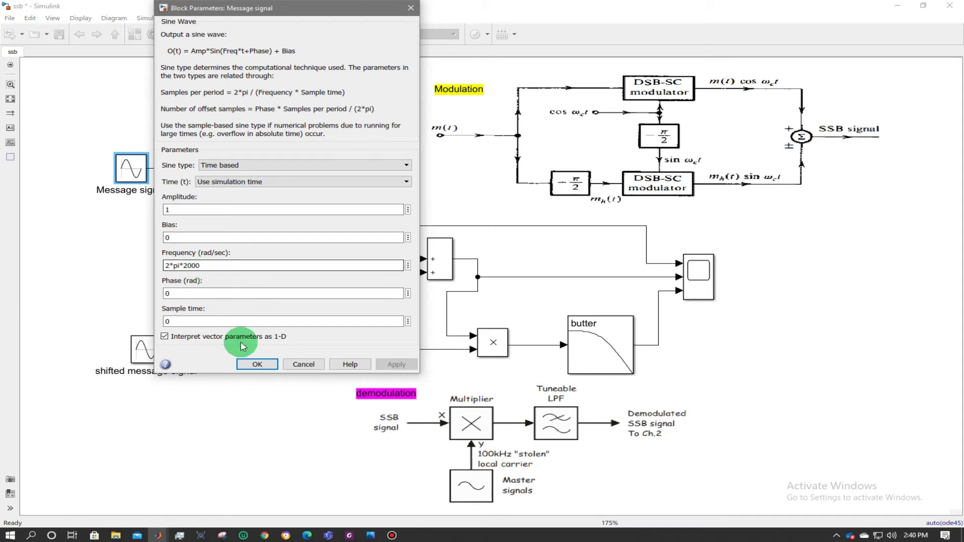
pyautogui.click(257, 364)
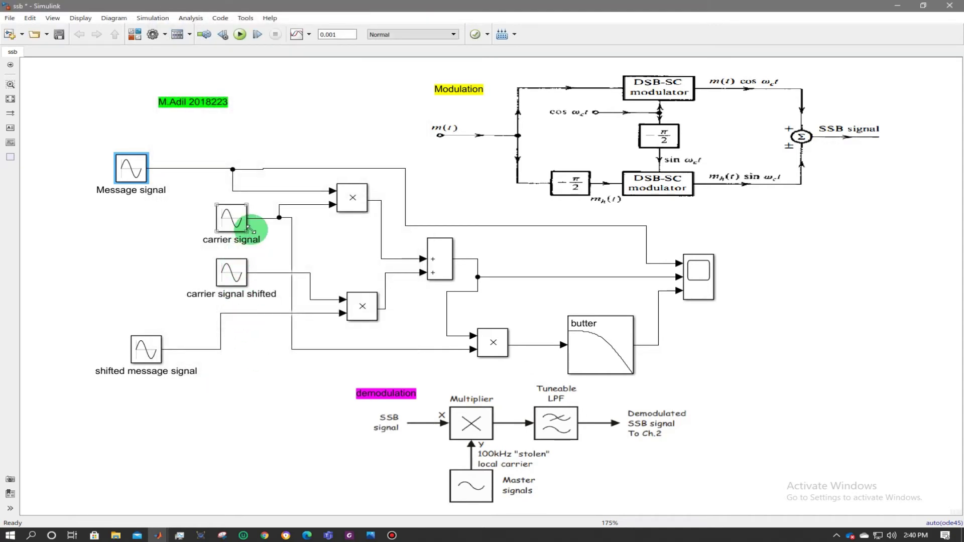
pyautogui.click(663, 112)
pyautogui.click(223, 225)
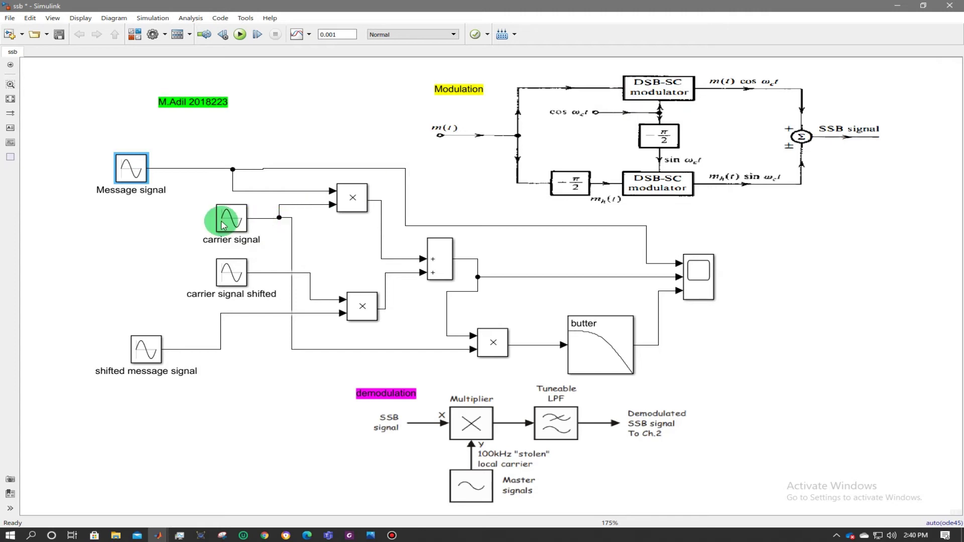
pyautogui.doubleClick(224, 225)
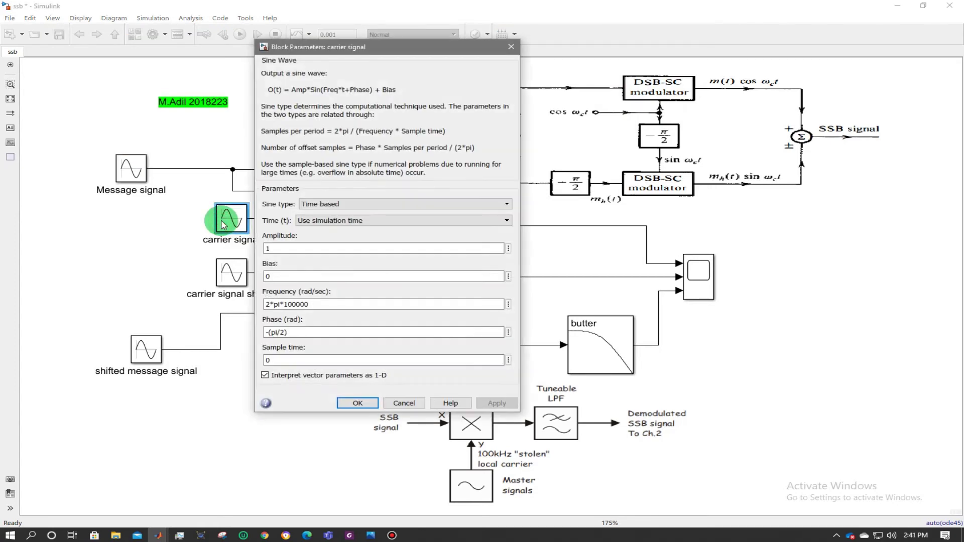
pyautogui.click(282, 249)
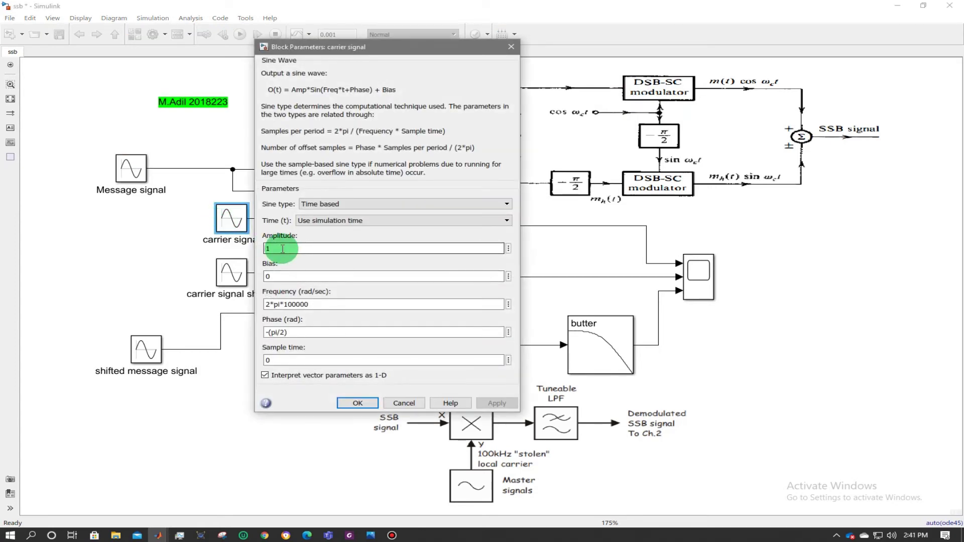
pyautogui.click(310, 305)
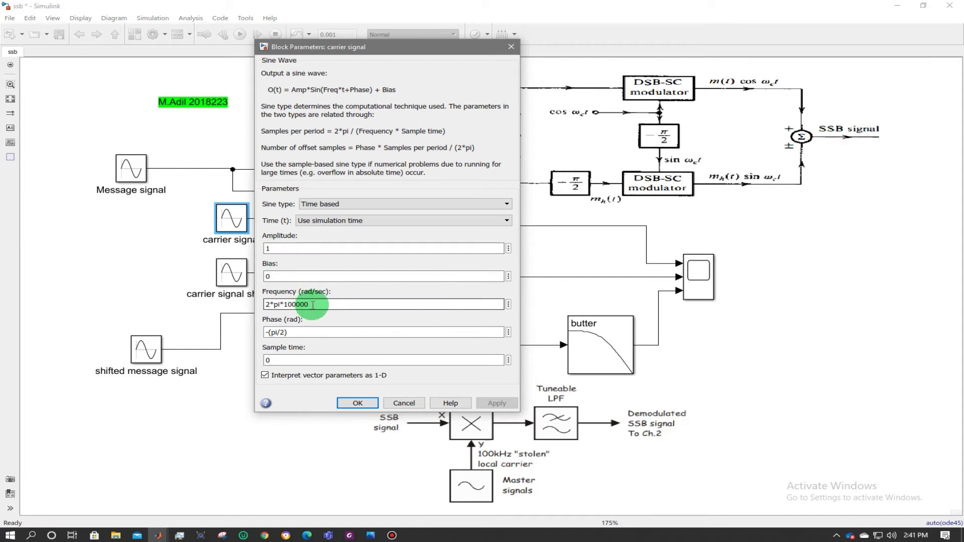
pyautogui.click(293, 333)
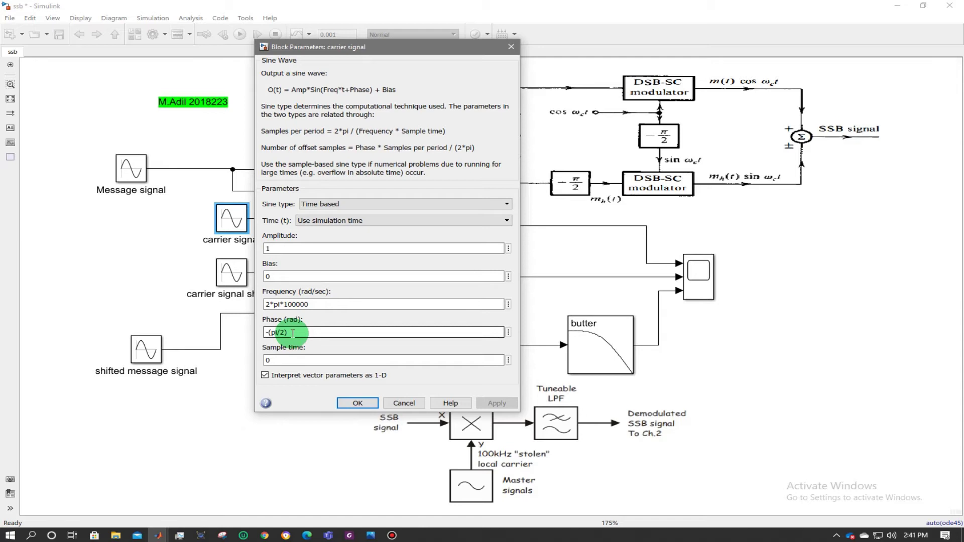
pyautogui.click(232, 221)
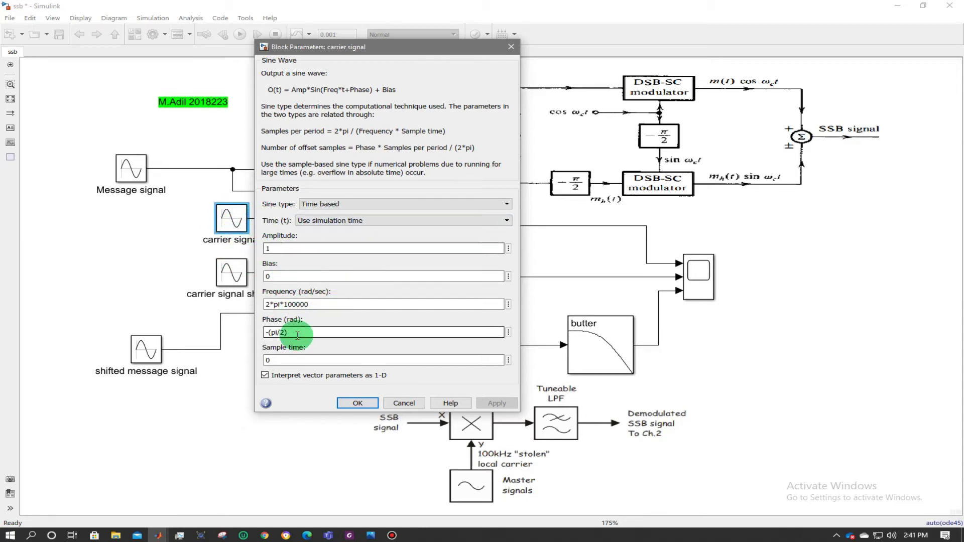
pyautogui.click(355, 404)
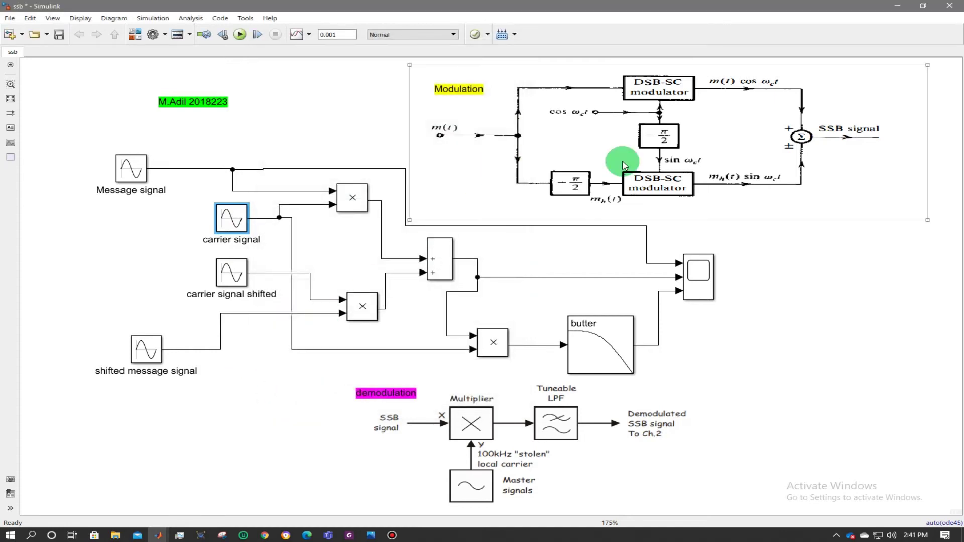
pyautogui.doubleClick(145, 353)
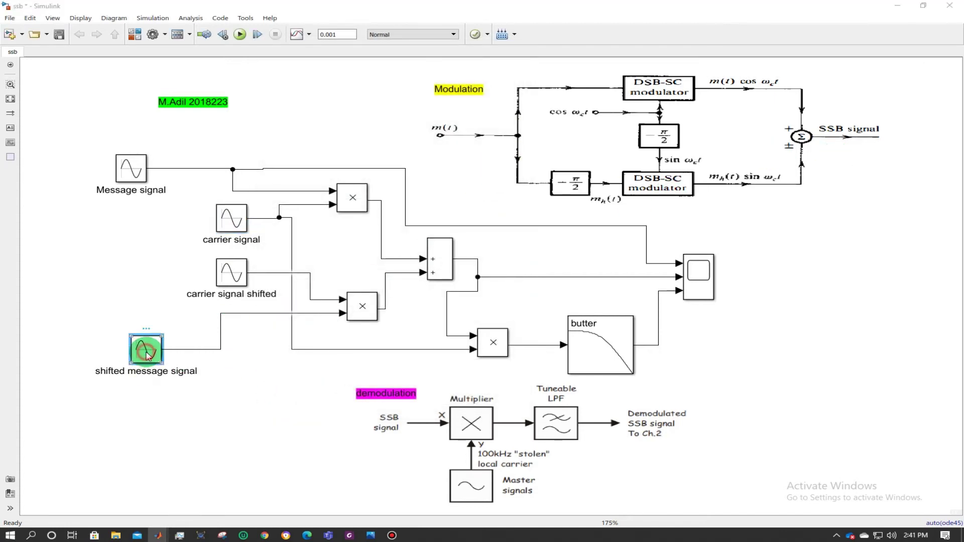
pyautogui.click(223, 363)
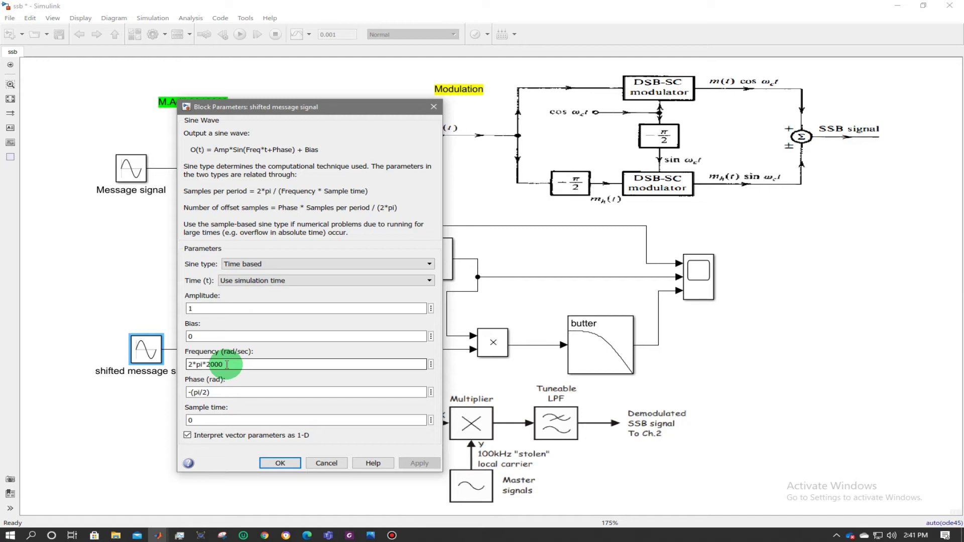
pyautogui.click(197, 310)
pyautogui.click(231, 393)
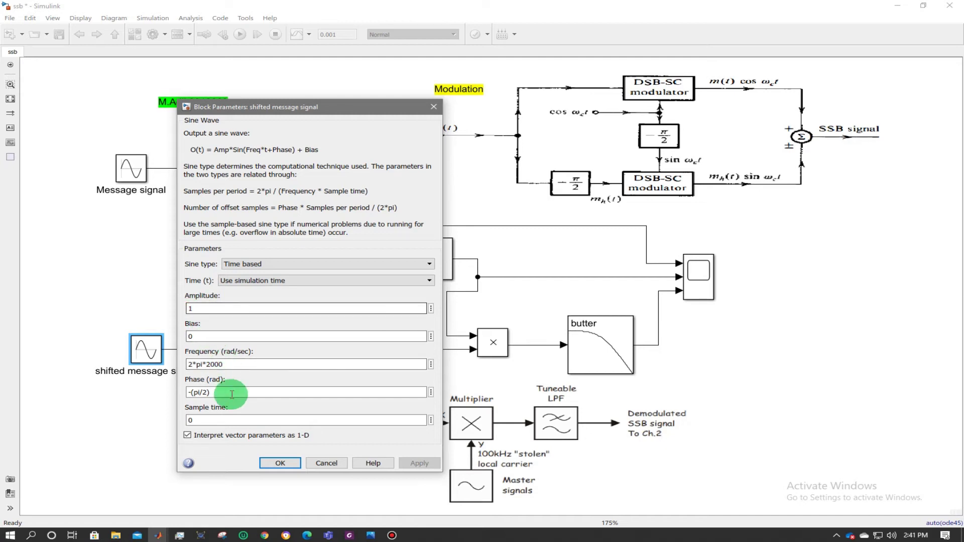
pyautogui.click(536, 182)
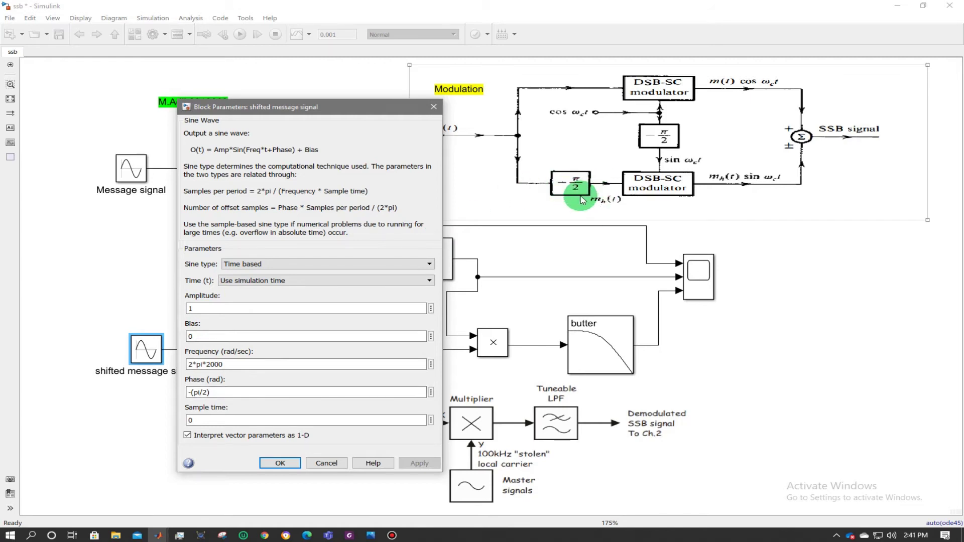
pyautogui.click(500, 263)
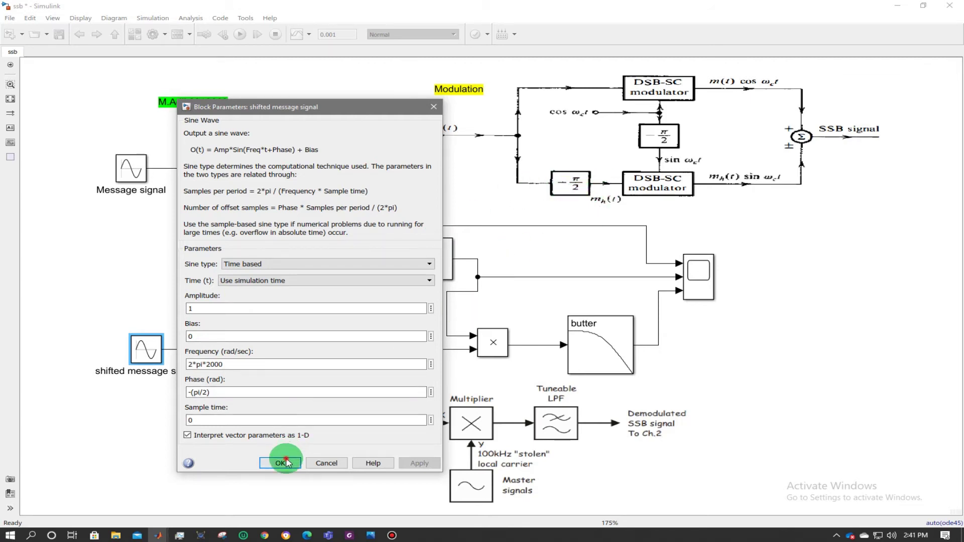
pyautogui.click(280, 463)
pyautogui.click(576, 181)
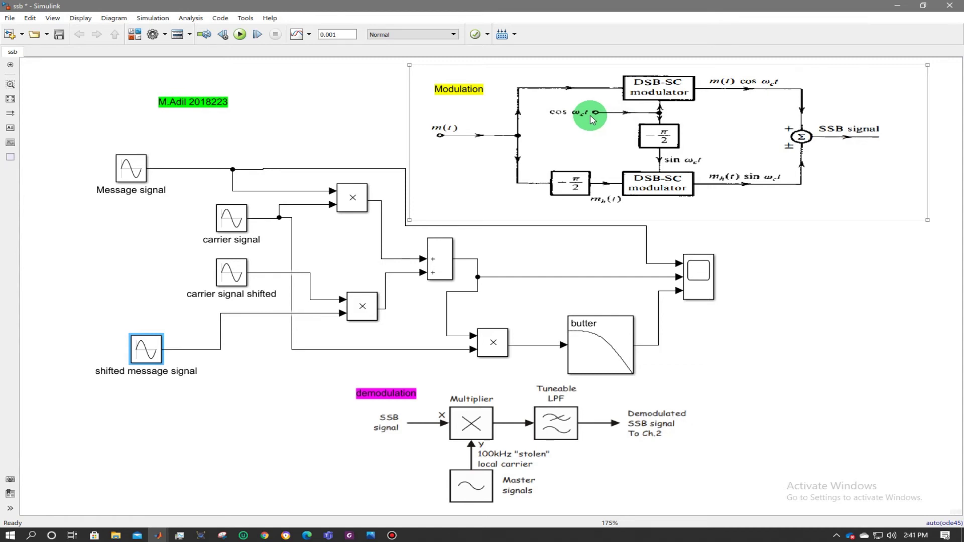
# Step: Give carrier signal shifted amplitude 1, frequency 2*pi*100000 rad/s and phase 0, and close the dialog
pyautogui.doubleClick(232, 272)
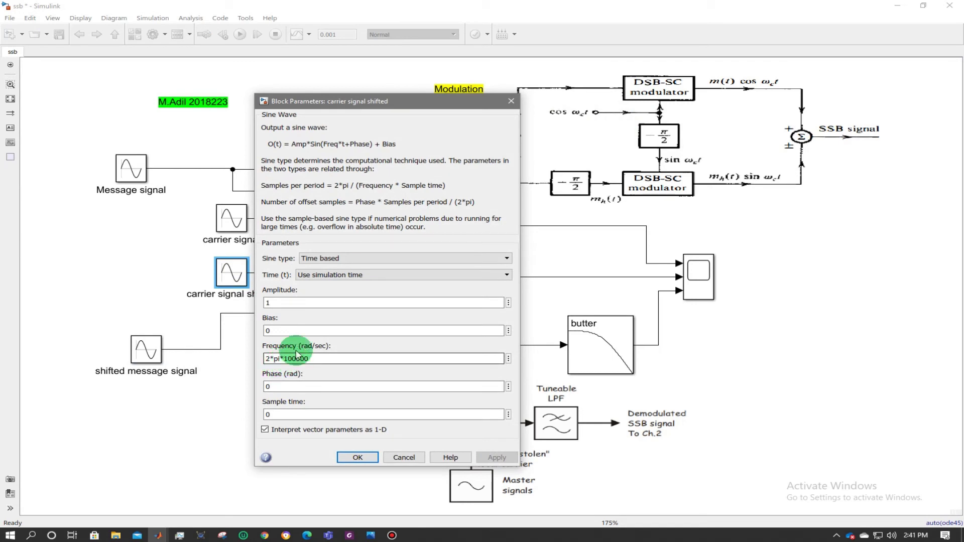
pyautogui.click(289, 304)
pyautogui.click(295, 388)
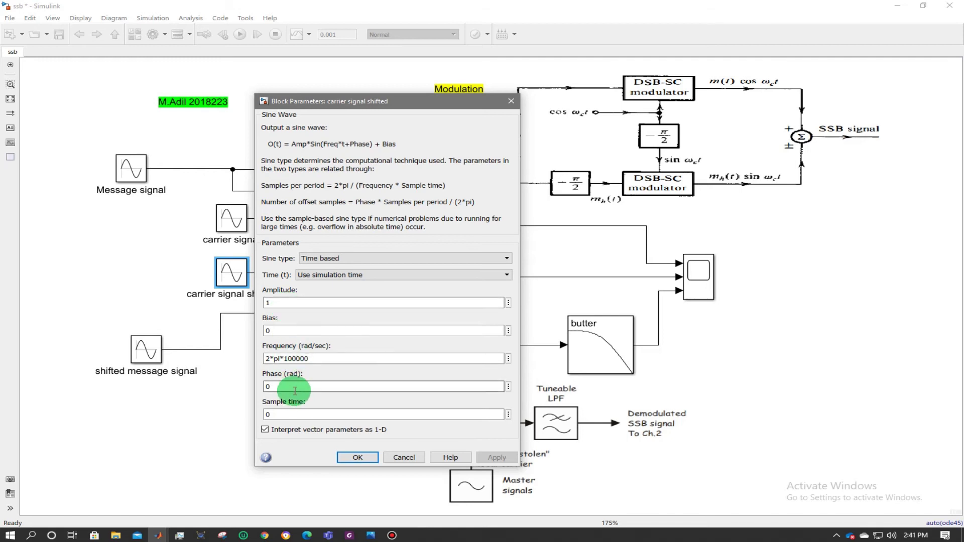
pyautogui.click(225, 219)
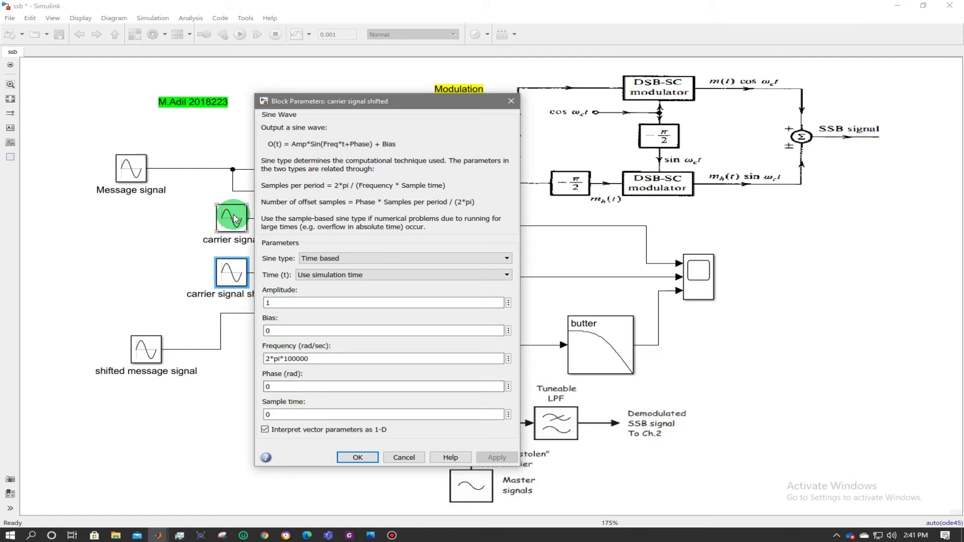
pyautogui.click(227, 220)
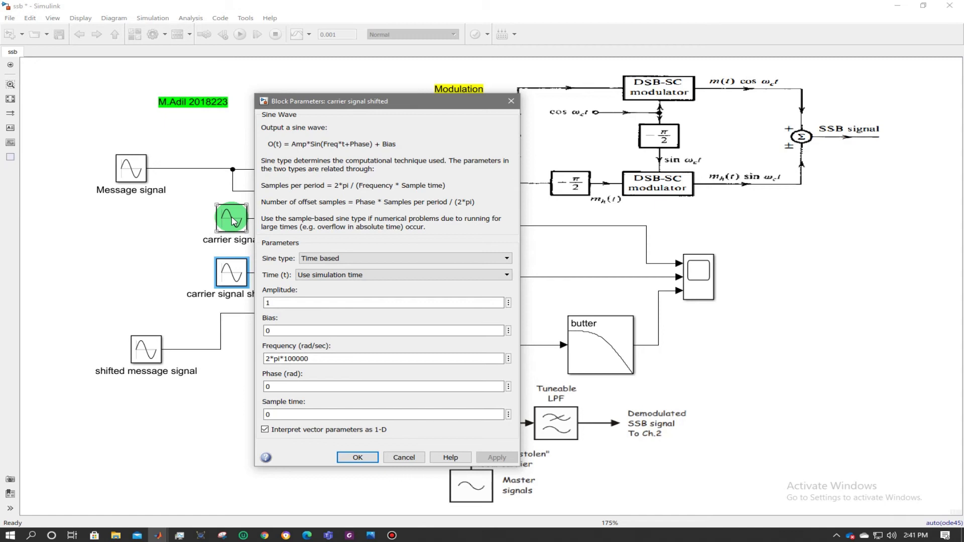
pyautogui.click(227, 275)
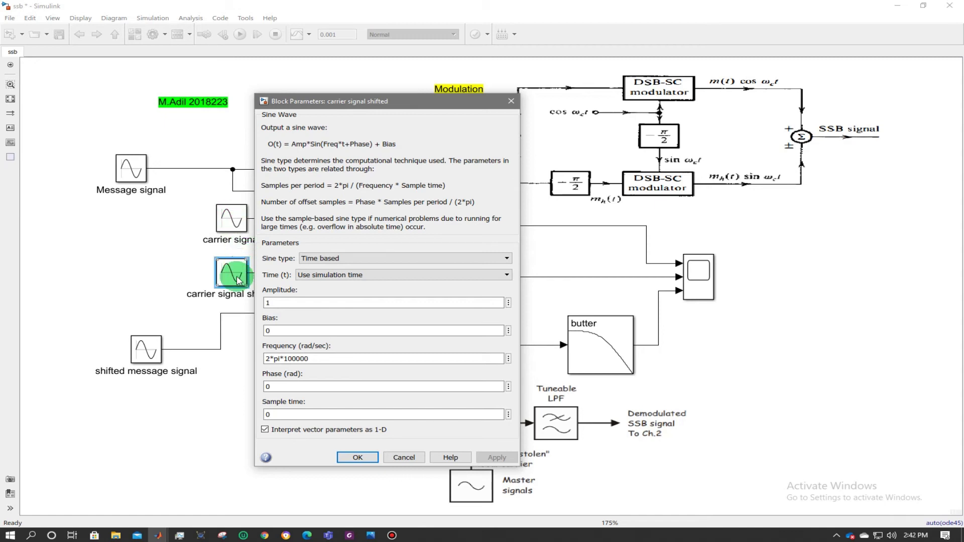
pyautogui.click(681, 151)
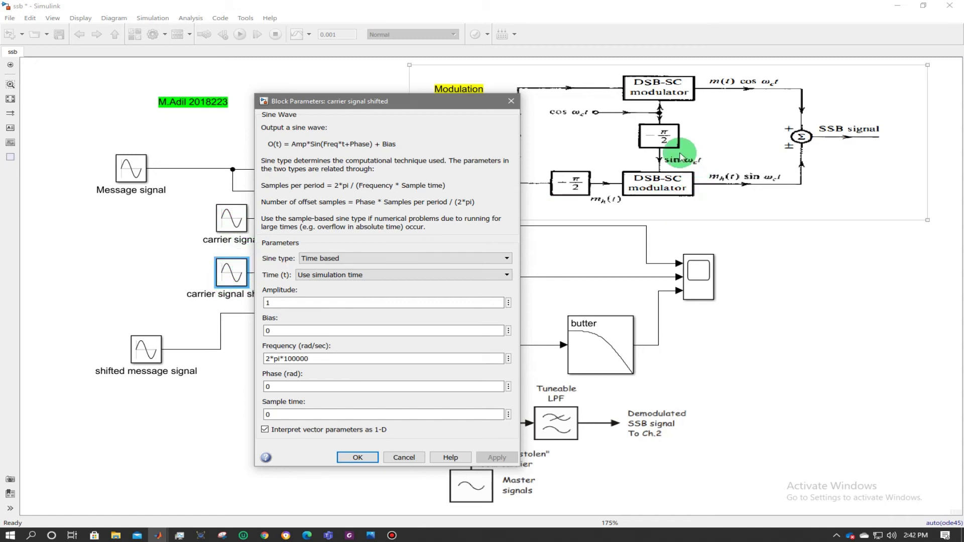
pyautogui.click(480, 223)
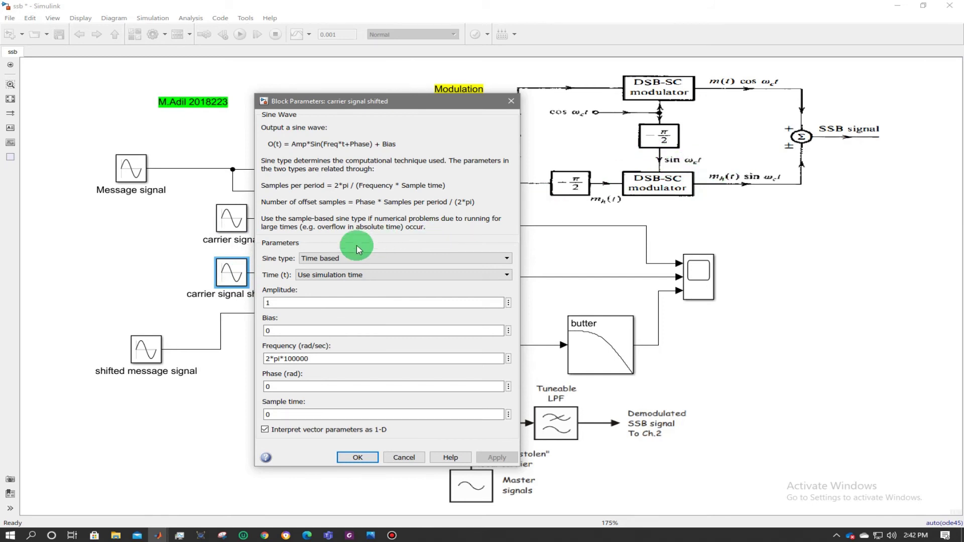
pyautogui.click(358, 458)
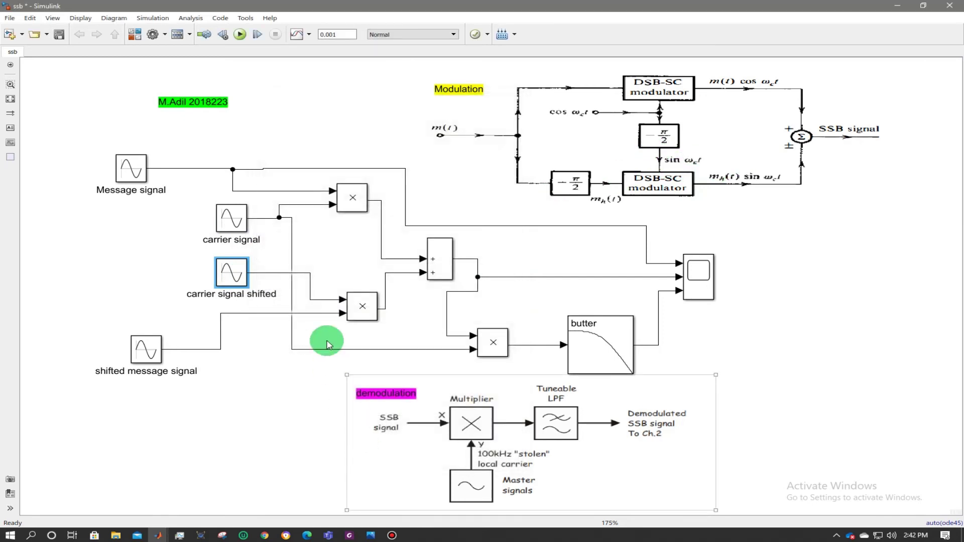
# Step: Review the Sum block and Scope against the demodulation reference picture
pyautogui.click(437, 250)
pyautogui.click(732, 151)
pyautogui.click(703, 211)
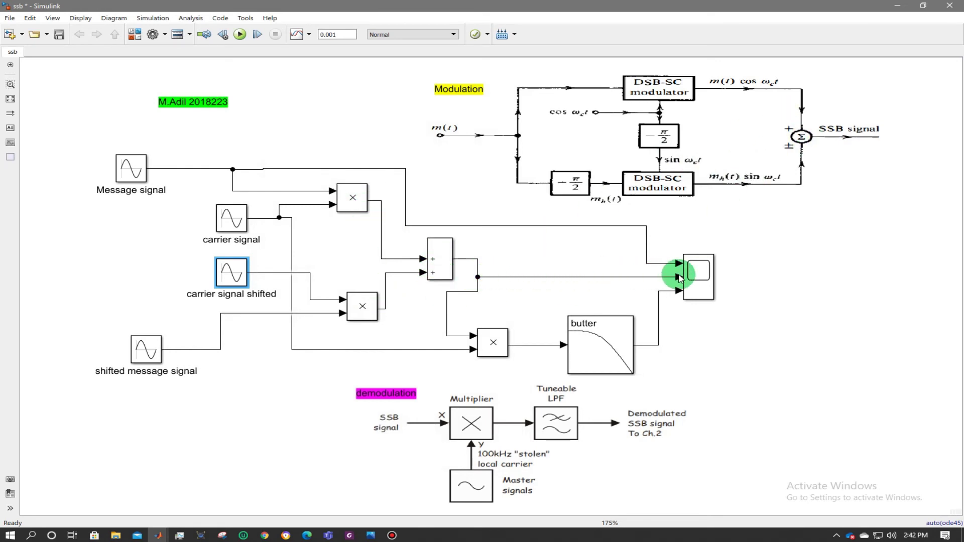
pyautogui.click(695, 279)
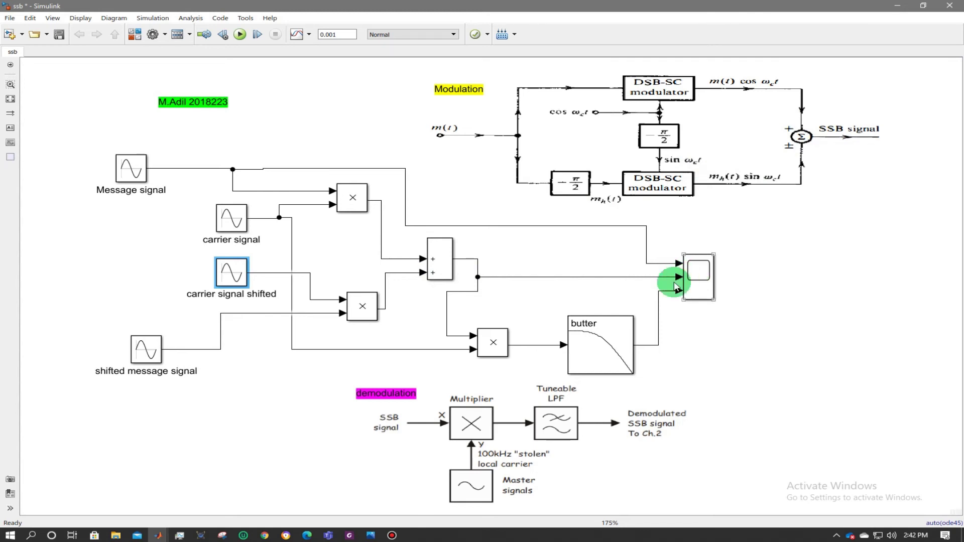
pyautogui.click(555, 385)
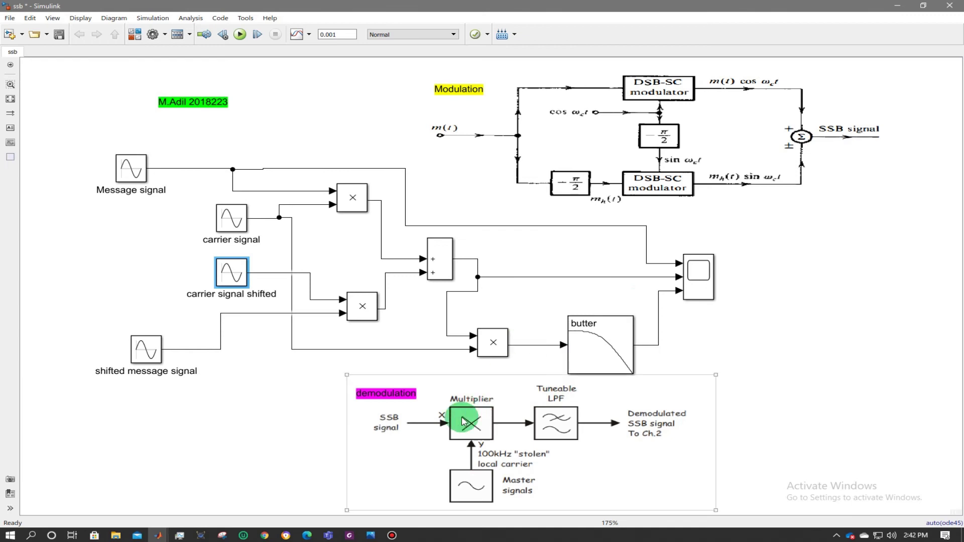
pyautogui.click(481, 263)
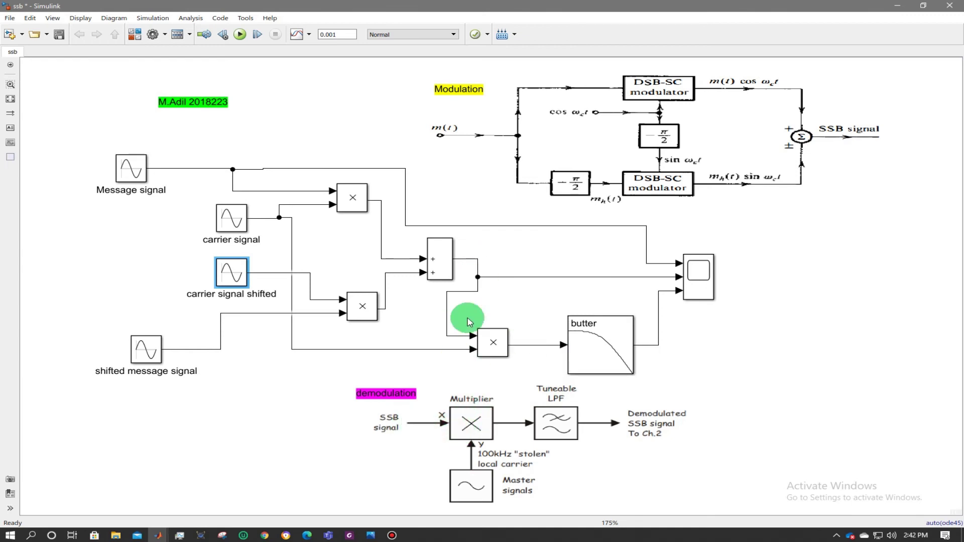
pyautogui.click(426, 414)
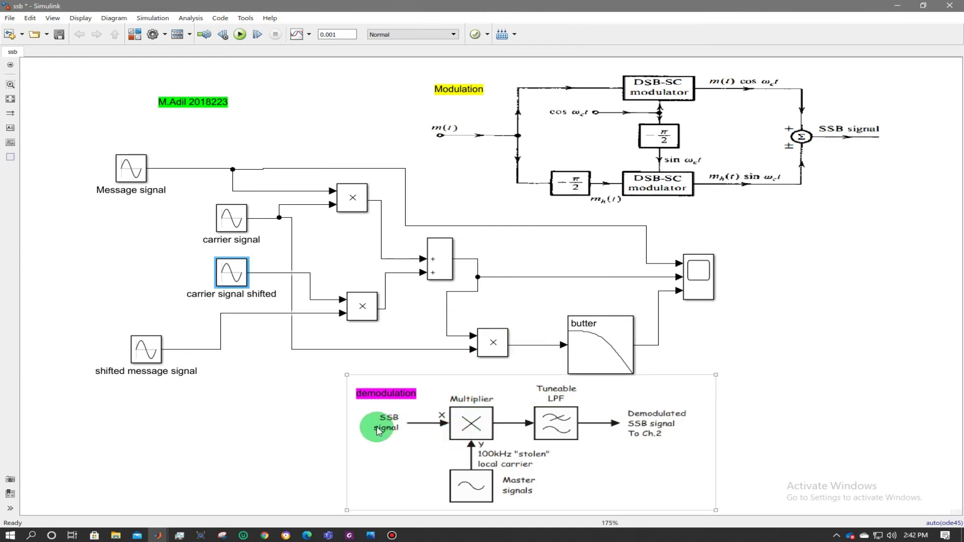
pyautogui.click(469, 345)
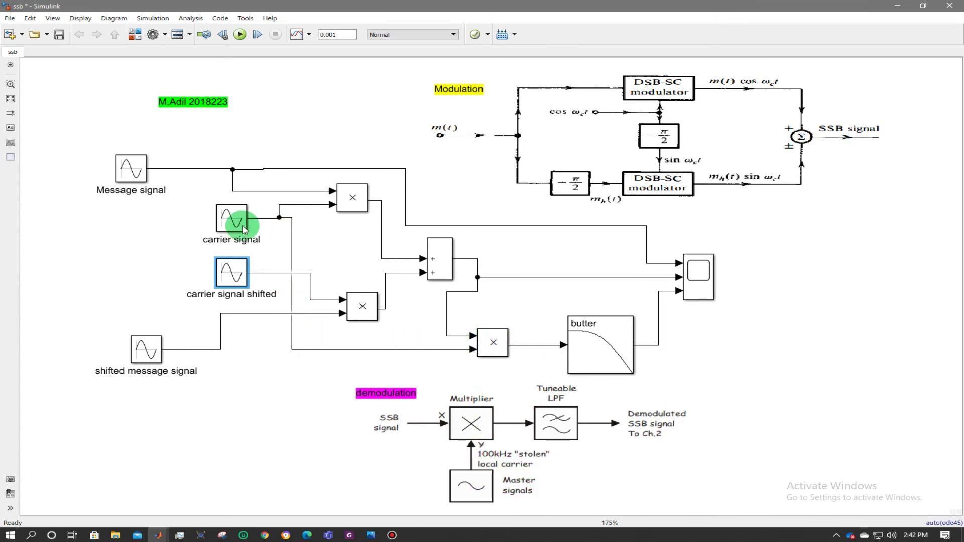
# Step: Check the product feeding the butter filter and the Scope, then run the SSB simulation
pyautogui.click(504, 345)
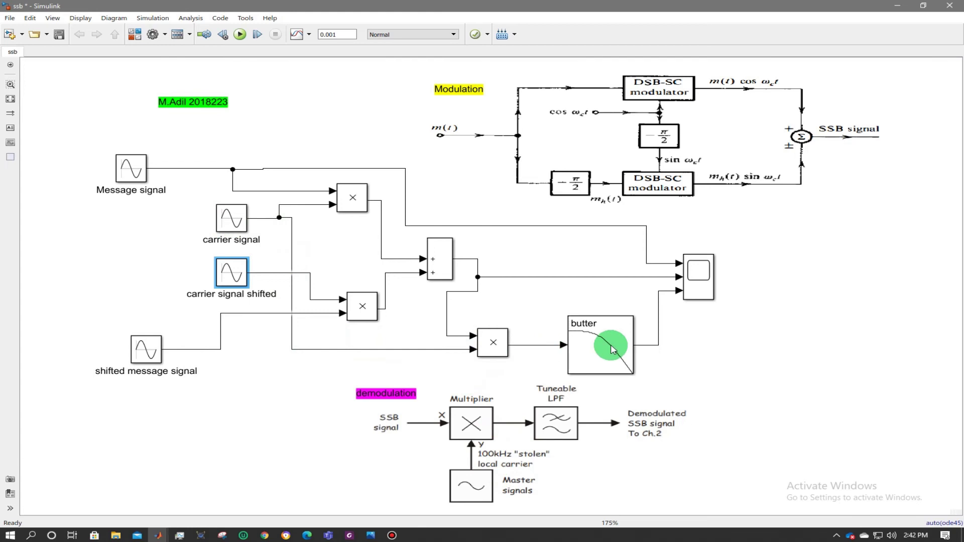
pyautogui.click(577, 417)
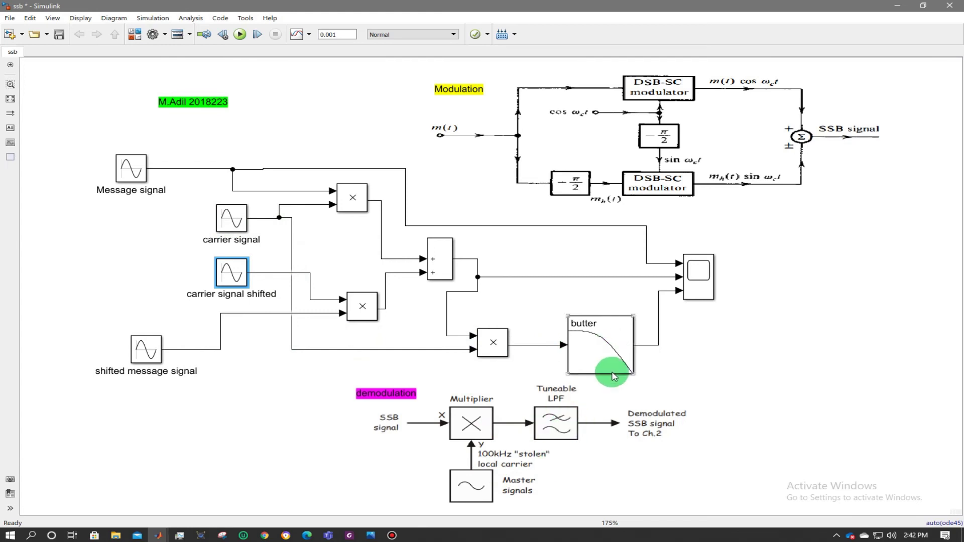
pyautogui.click(700, 292)
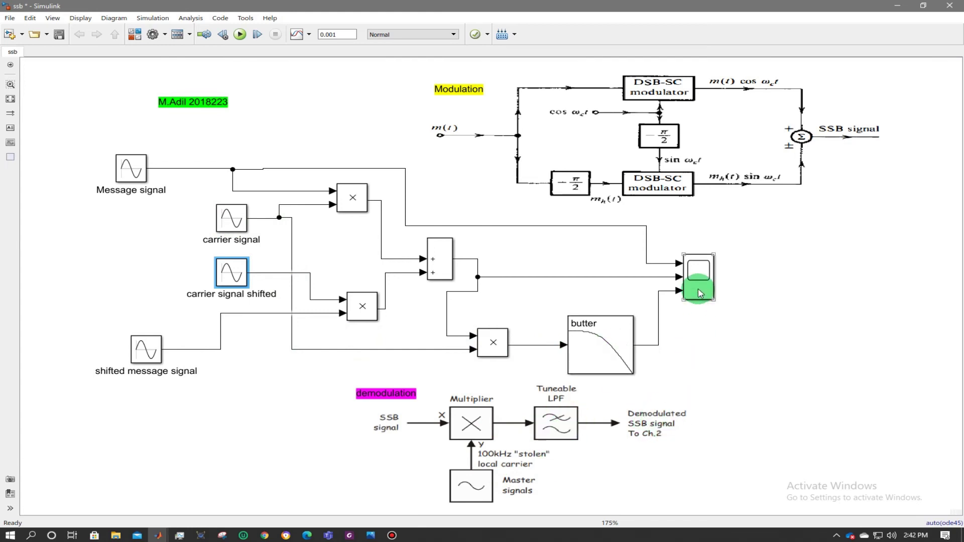
pyautogui.click(633, 267)
pyautogui.click(698, 271)
pyautogui.click(655, 270)
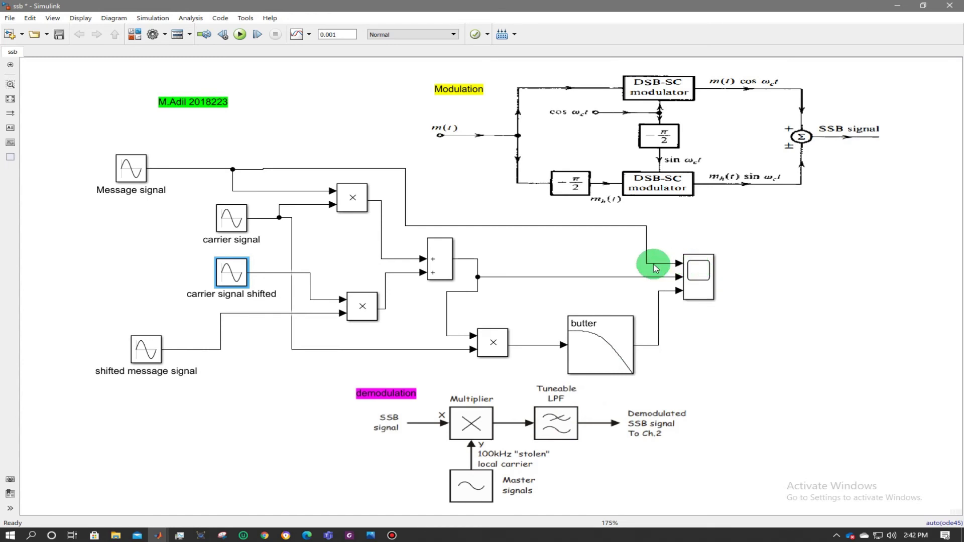
pyautogui.click(655, 280)
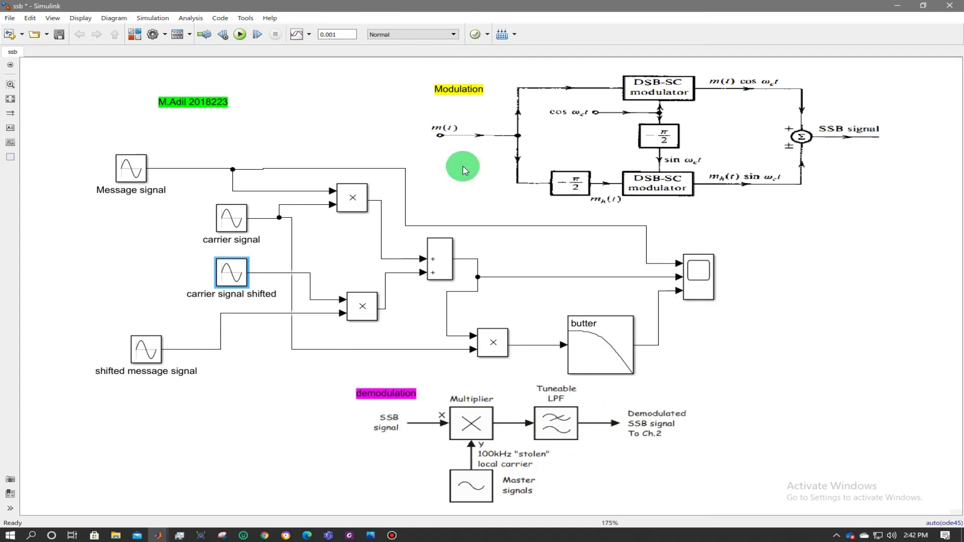
pyautogui.click(240, 34)
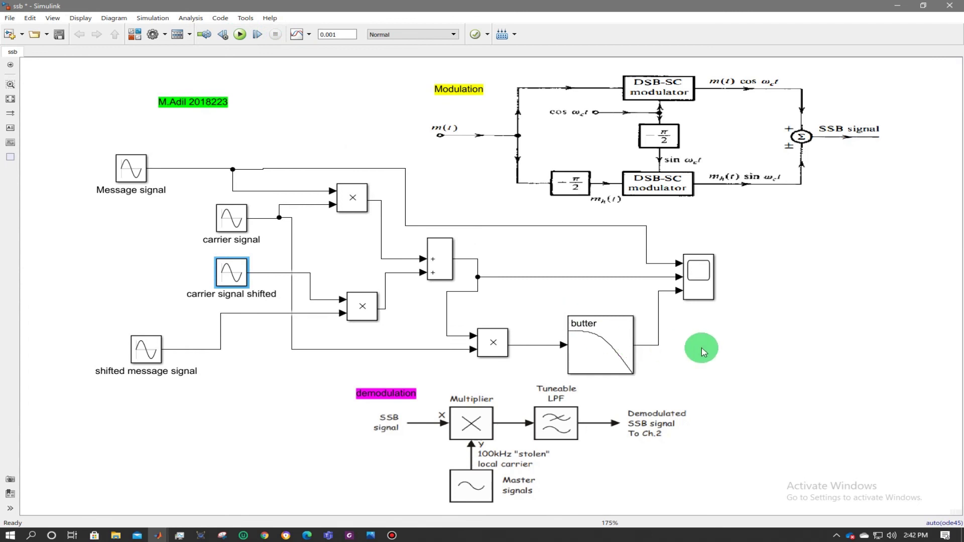
pyautogui.click(700, 285)
pyautogui.doubleClick(700, 285)
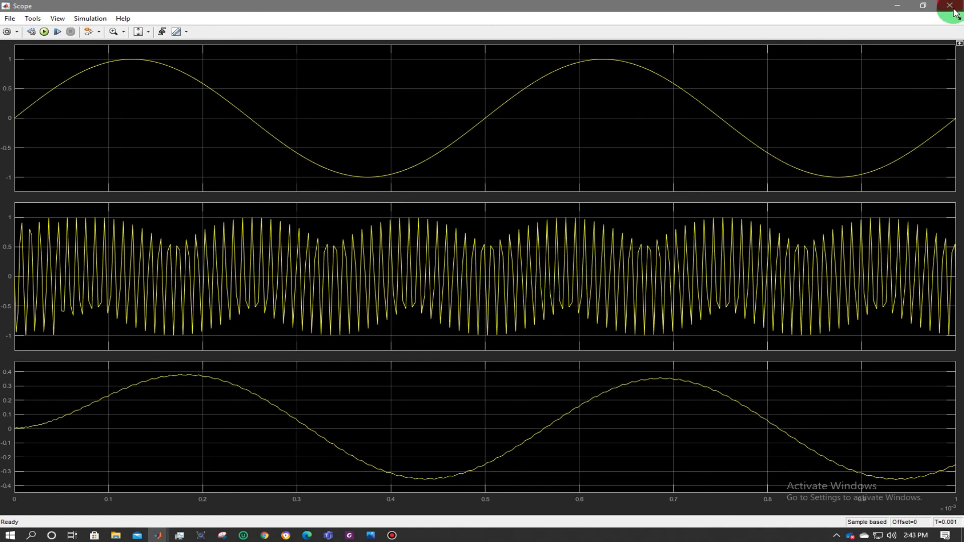
pyautogui.click(950, 6)
pyautogui.click(781, 294)
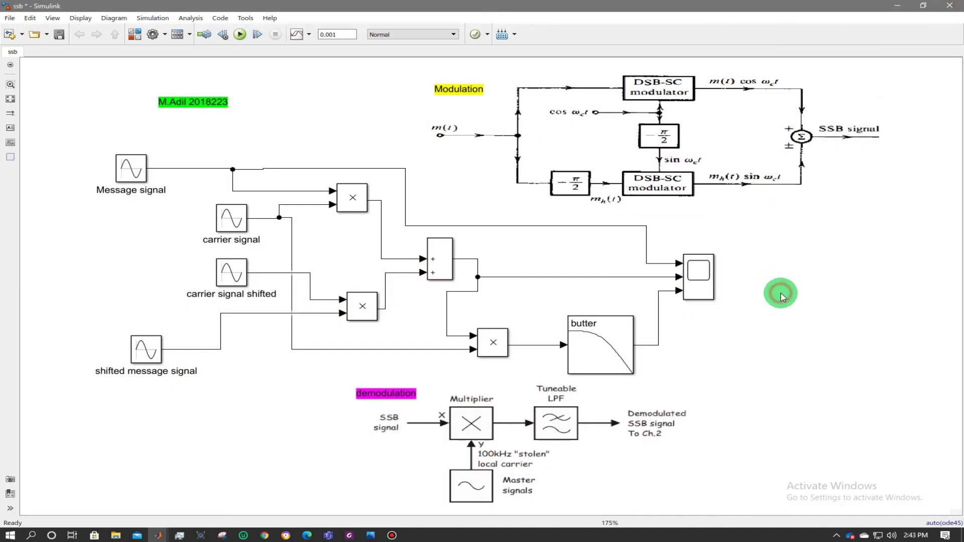